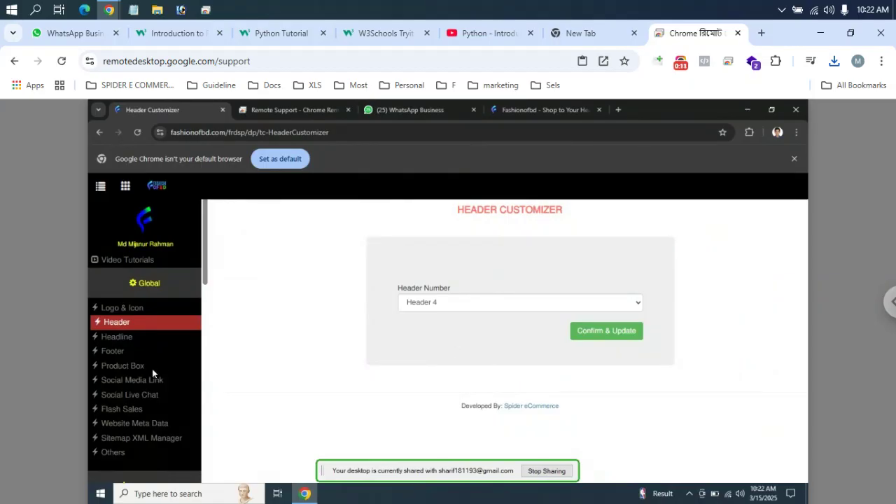
Step: Open the Home Page Config and remove category 2 from Populers Category Carosol, leaving 1,3,4,5,6,8,9,10,11
scroll(130, 400, down, 2)
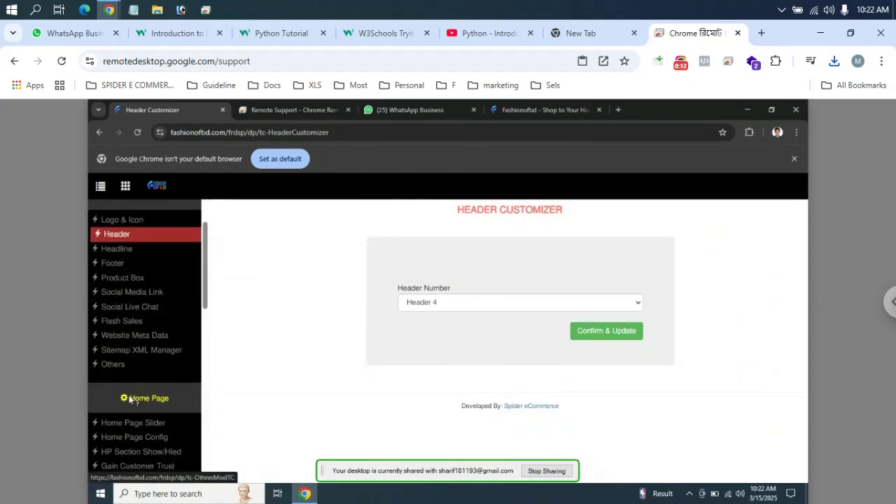
click(143, 440)
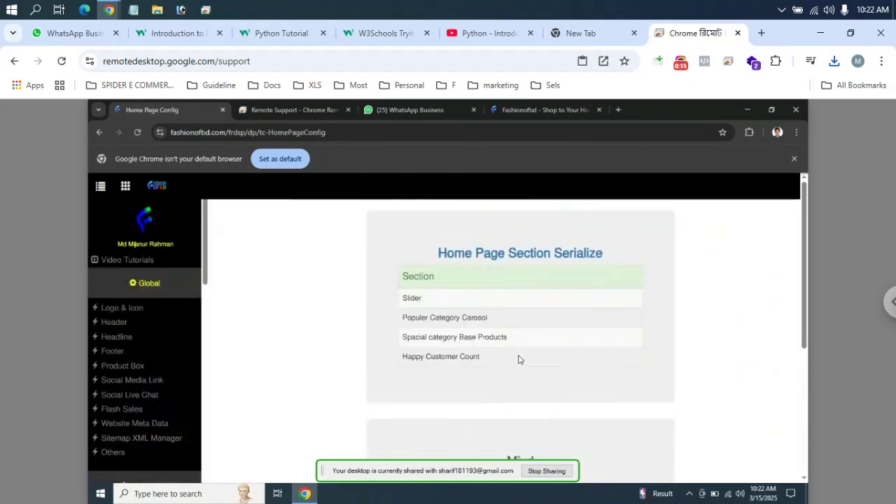
scroll(474, 372, down, 2)
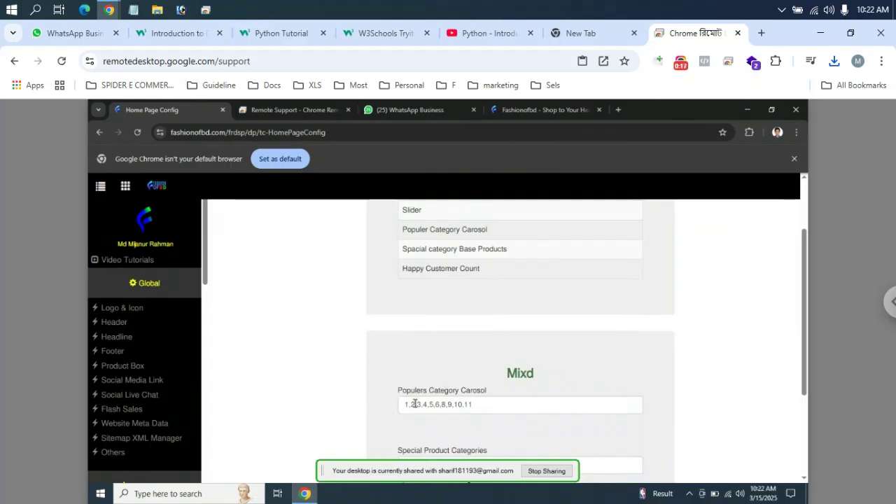
click(412, 411)
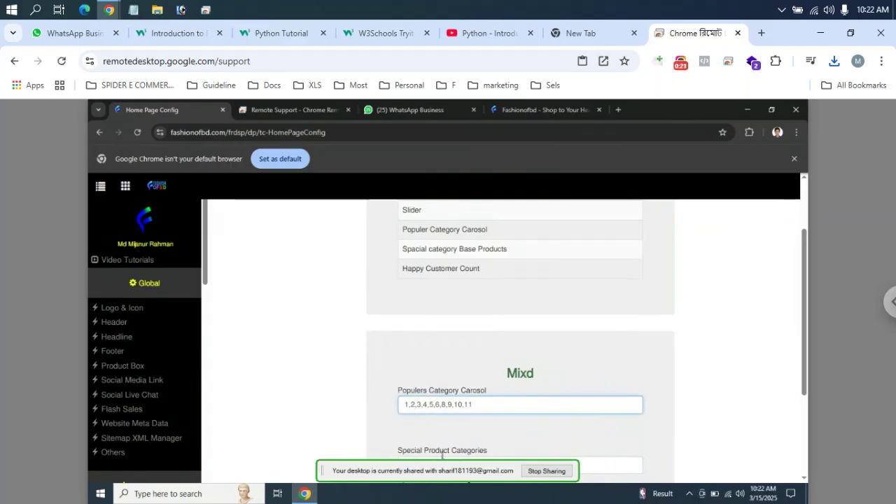
key(Delete)
key(Delete)
key(BackSpace)
Step: Set Special Product Categories to 1,3,4,5,6,8,9,10,11 and save the home page configuration
scroll(497, 429, down, 1)
scroll(488, 421, down, 1)
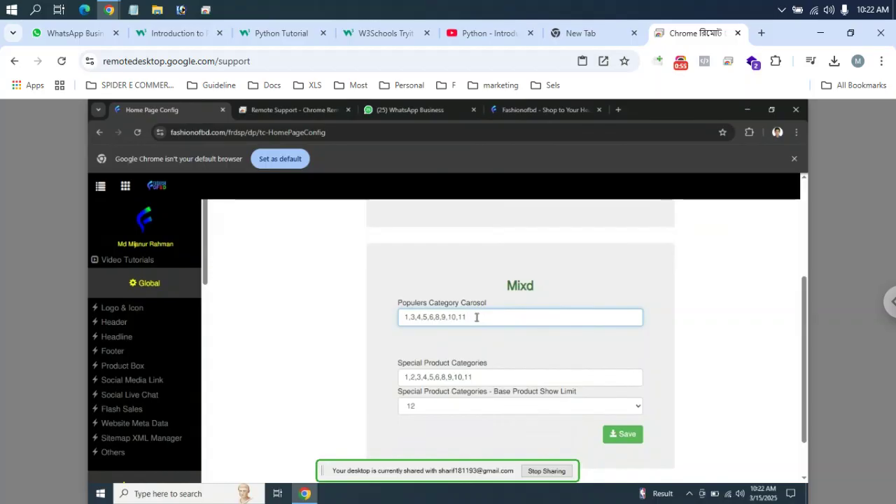
click(418, 376)
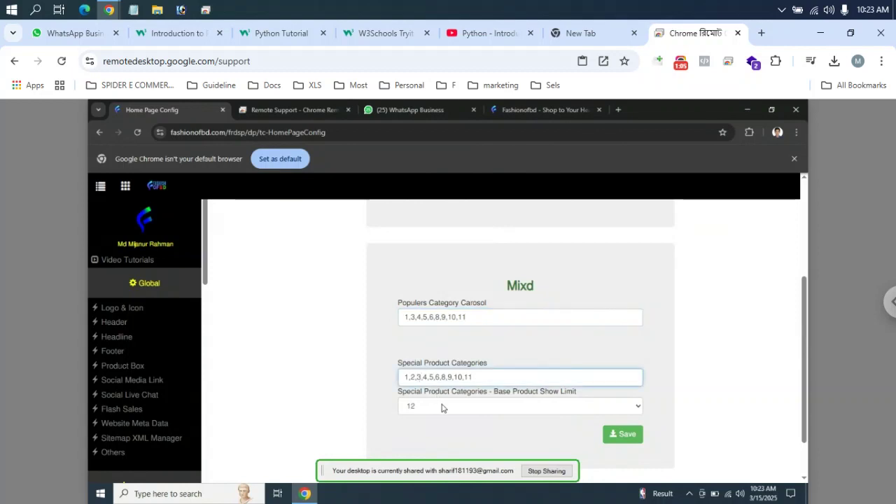
key(BackSpace)
key(BackSpace)
scroll(472, 365, down, 1)
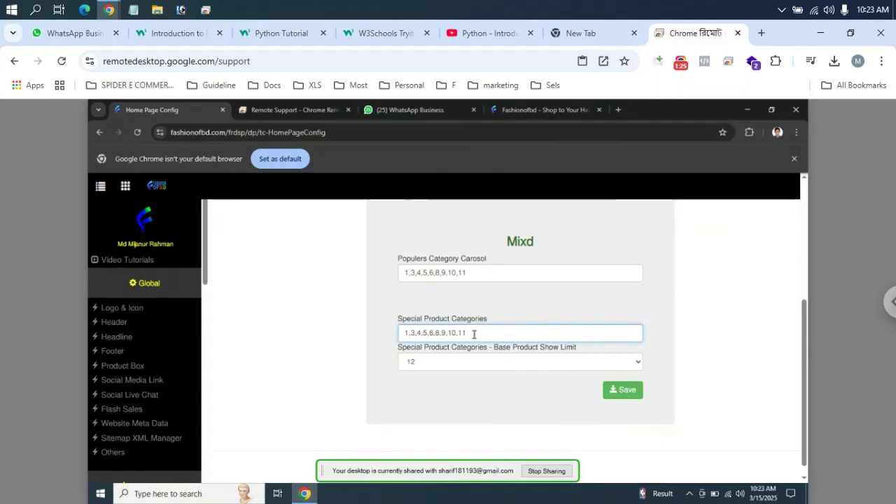
click(625, 389)
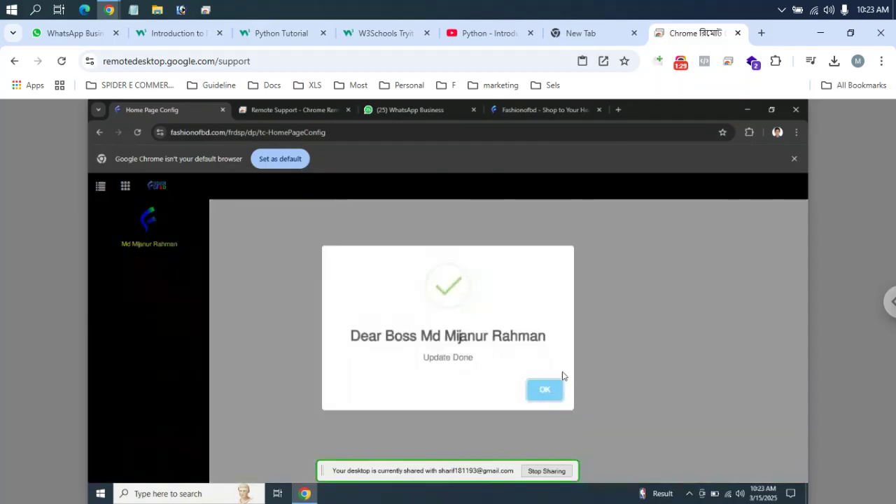
click(549, 388)
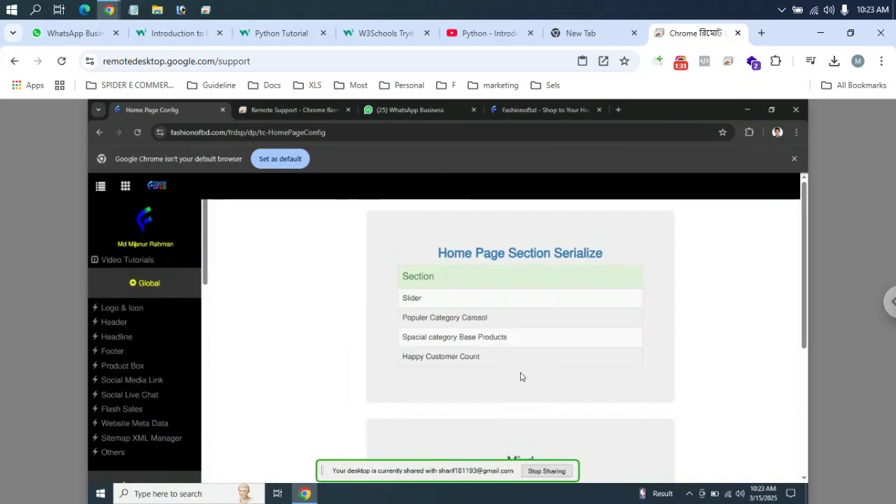
scroll(521, 374, down, 2)
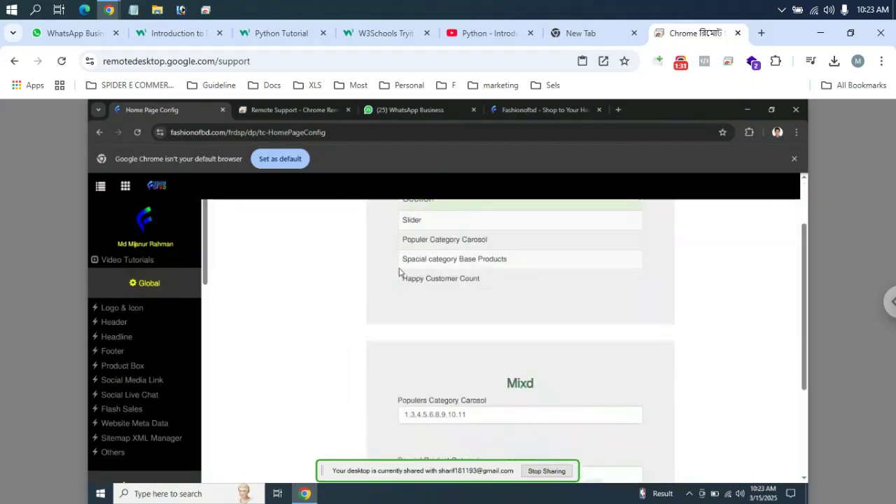
Step: Switch to the Fashionofbd storefront, look over the home page's category sections and reload the page
click(524, 112)
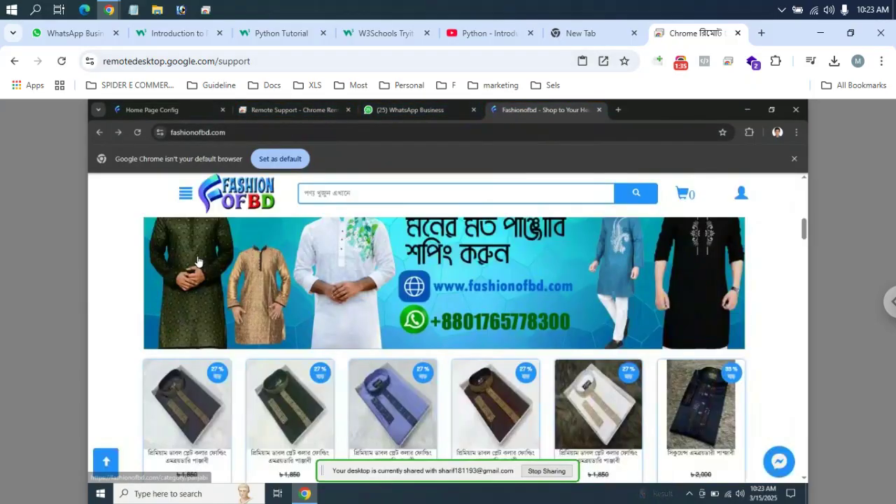
scroll(397, 306, up, 4)
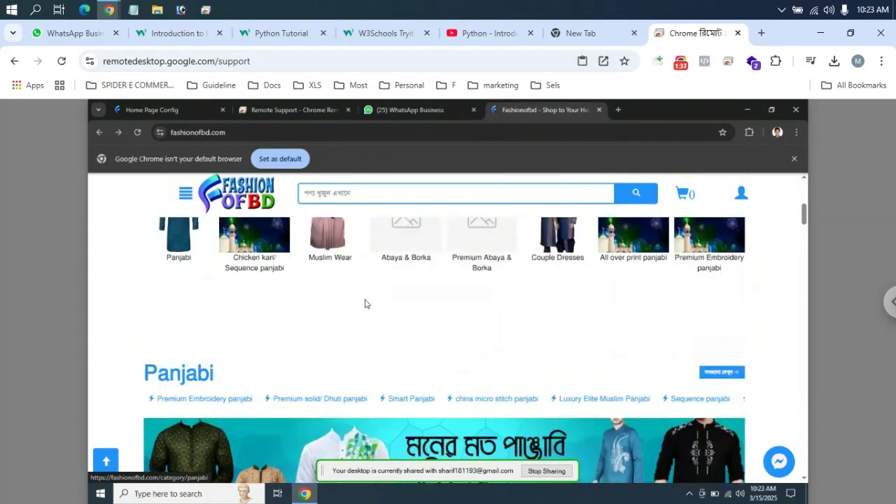
scroll(264, 375, down, 10)
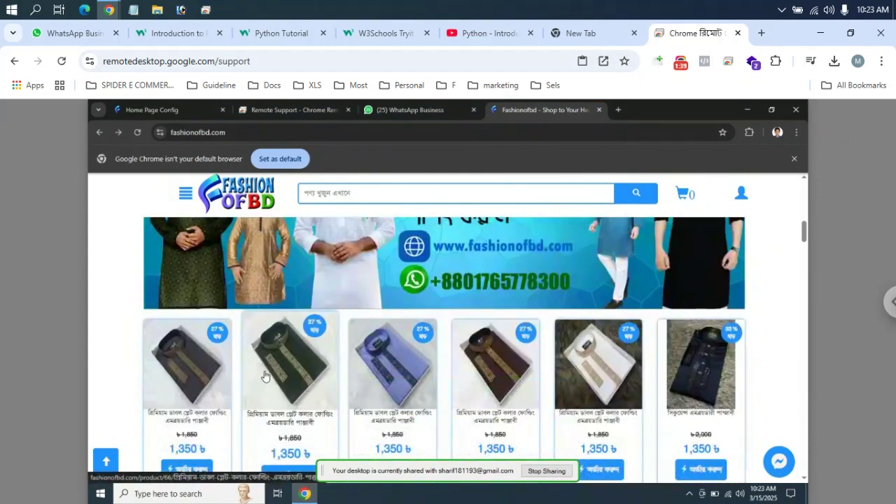
scroll(260, 379, down, 3)
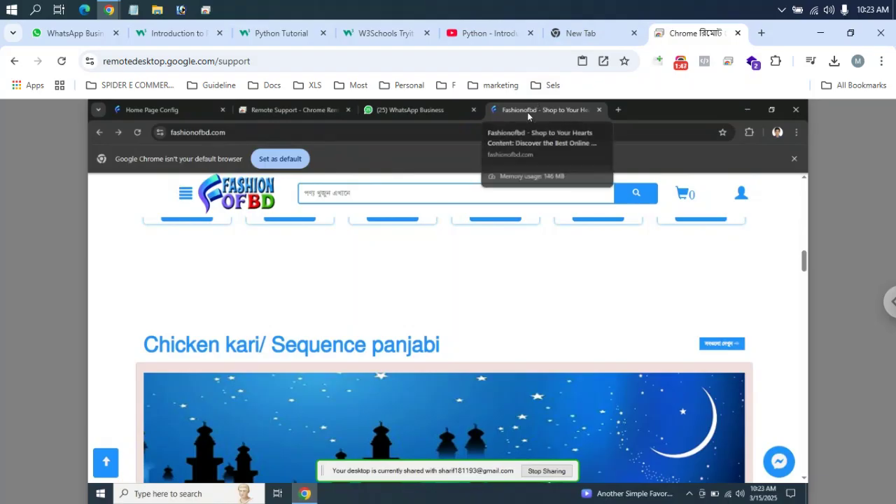
click(137, 134)
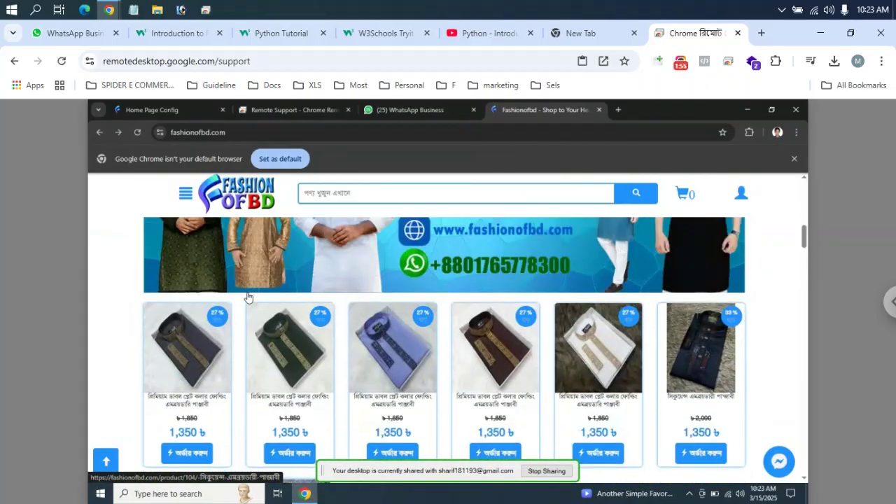
Step: Examine the order of the category sections and the products under Panjabi on the reloaded home page
scroll(248, 297, up, 3)
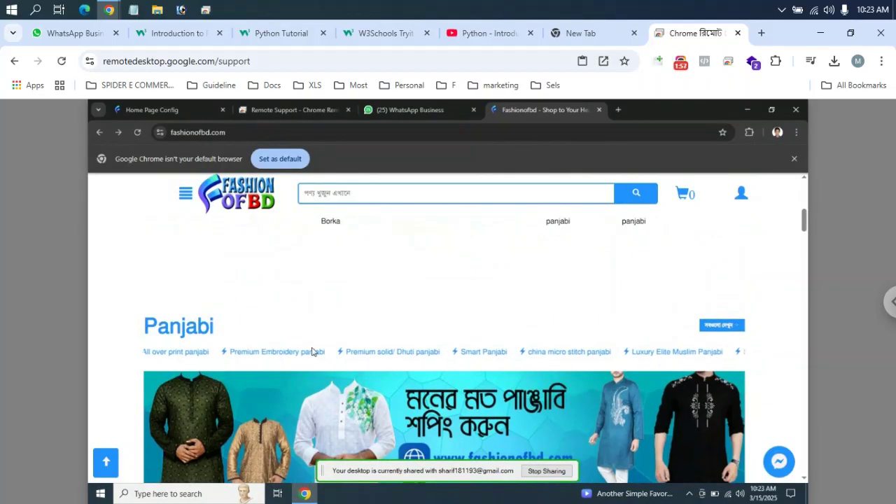
scroll(336, 356, down, 3)
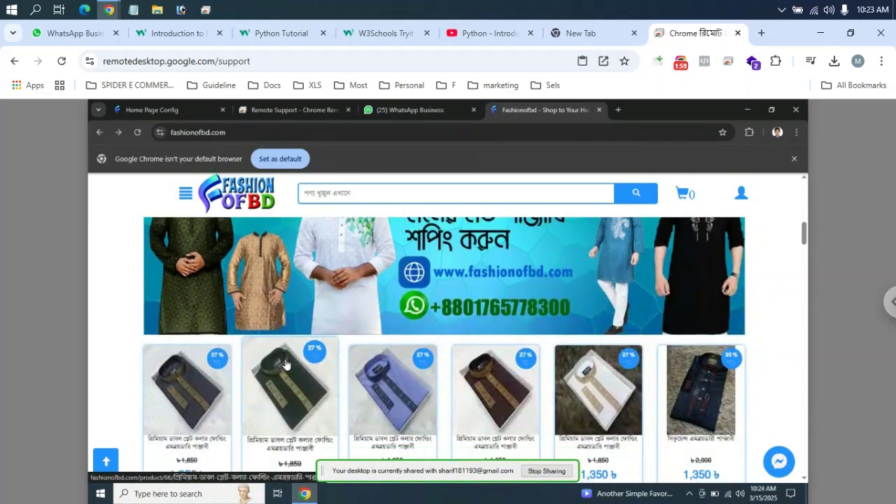
scroll(285, 364, down, 3)
scroll(291, 360, down, 2)
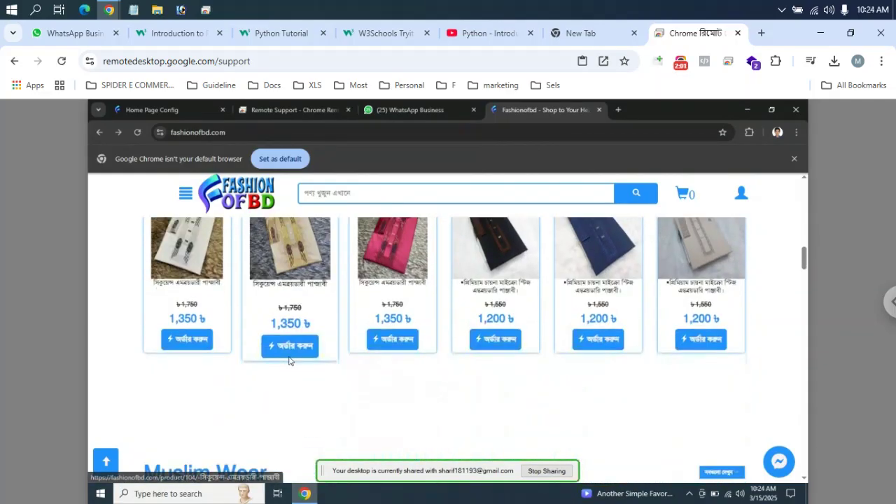
scroll(315, 347, down, 1)
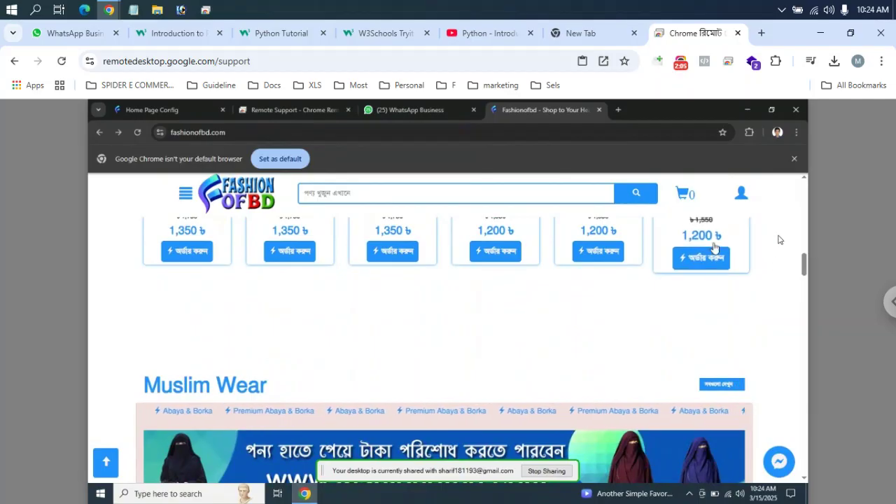
scroll(588, 297, up, 1)
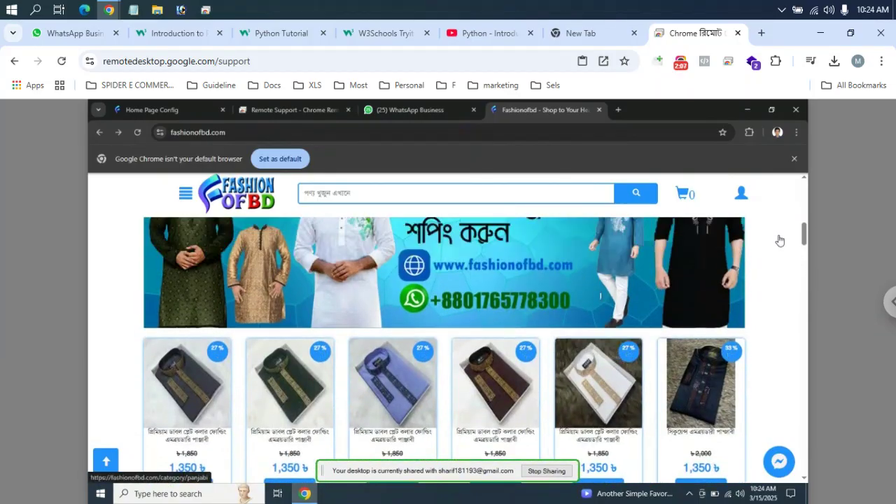
scroll(560, 316, up, 3)
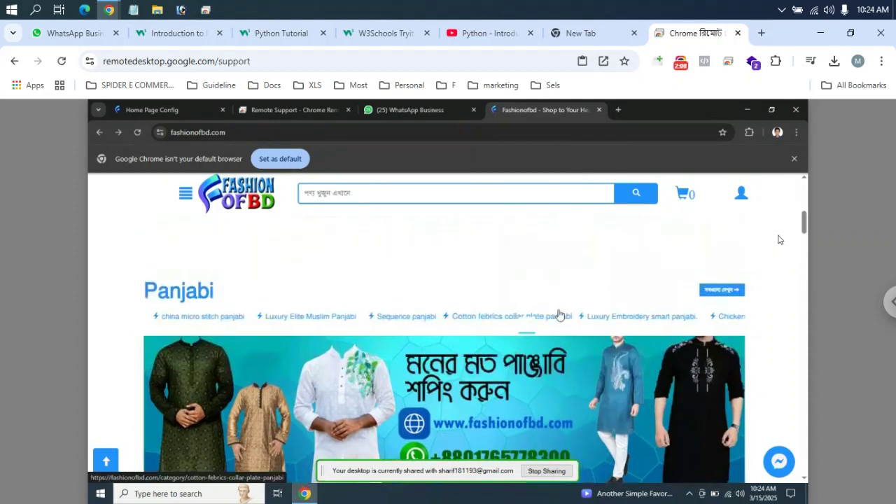
Step: Show all products of the Panjabi category and open the black luxury embroidery sequence panjabi priced at 1,350 ৳
click(735, 290)
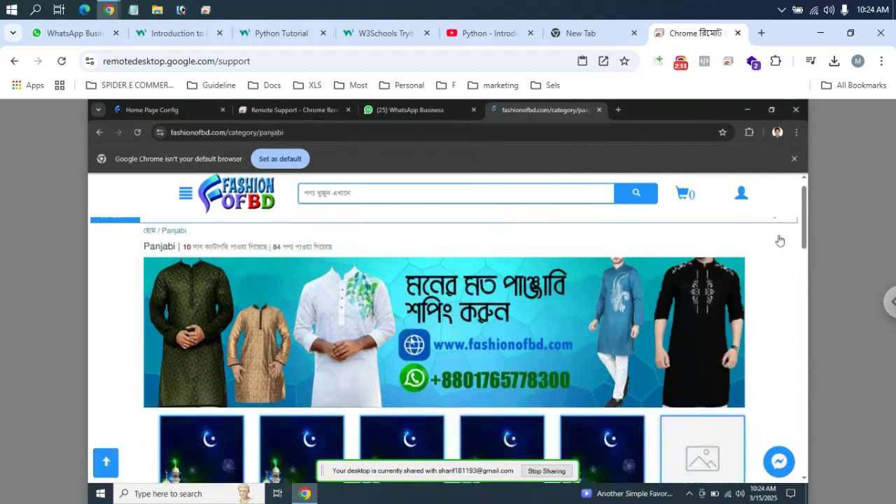
scroll(422, 340, down, 5)
scroll(433, 340, down, 5)
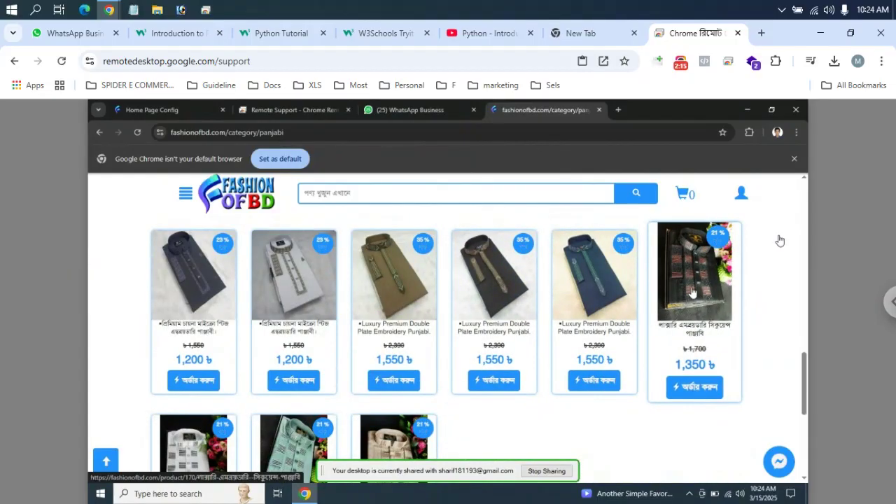
click(698, 295)
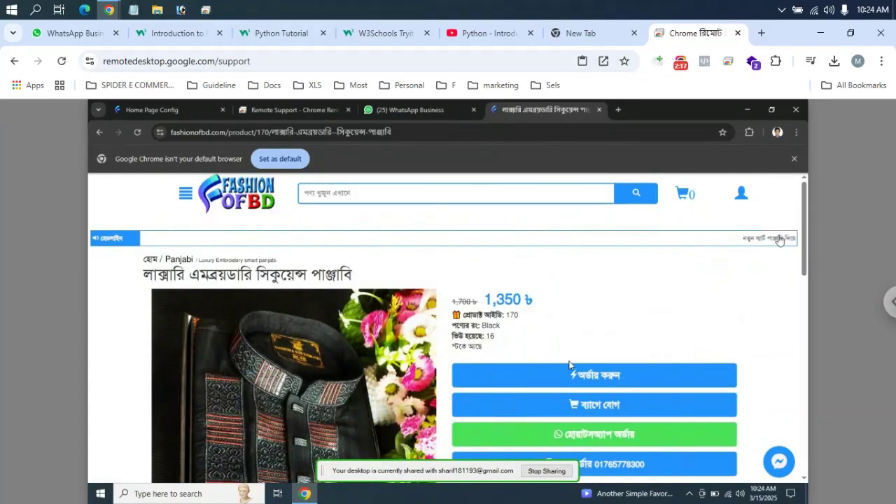
Step: Examine the product page's description, similar products and the delivery charge boxes for inside and outside Dhaka city
scroll(363, 326, down, 5)
scroll(366, 330, down, 3)
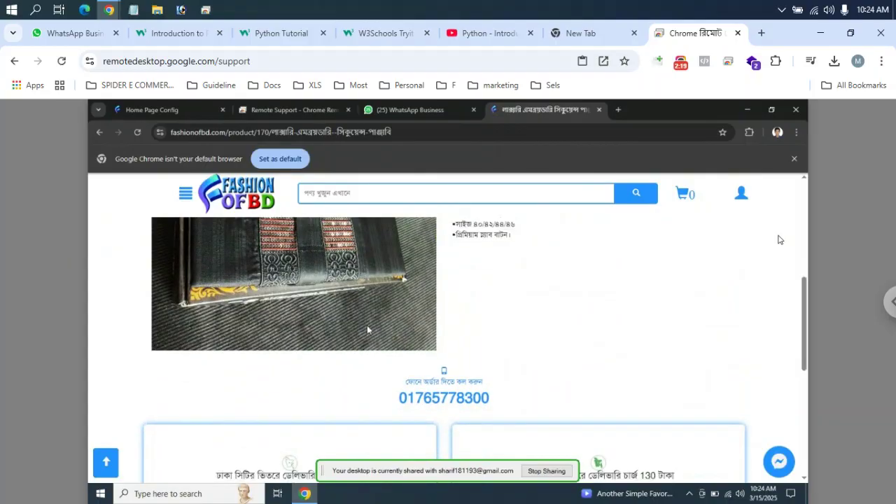
scroll(366, 330, up, 3)
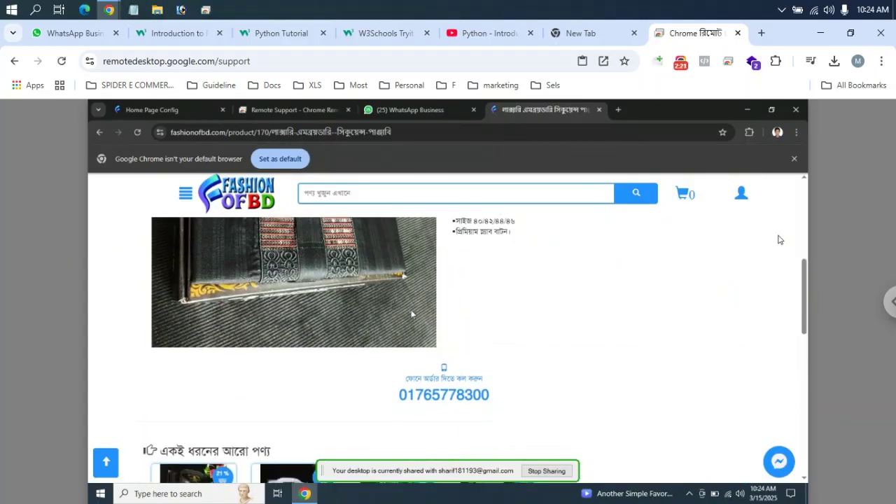
scroll(500, 285, down, 3)
scroll(472, 312, up, 5)
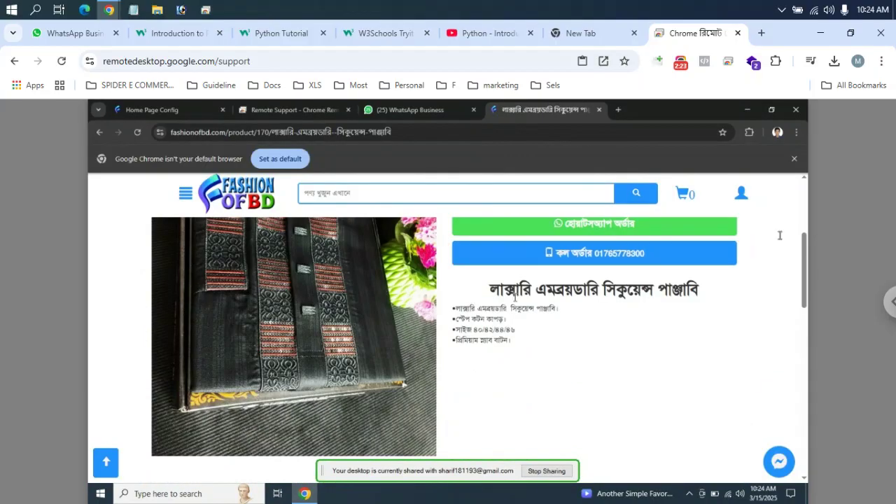
scroll(404, 279, up, 2)
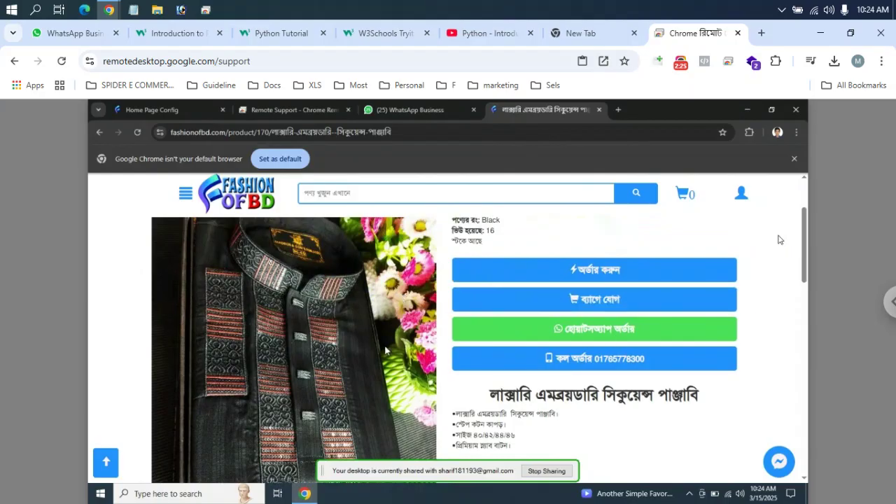
scroll(369, 332, down, 3)
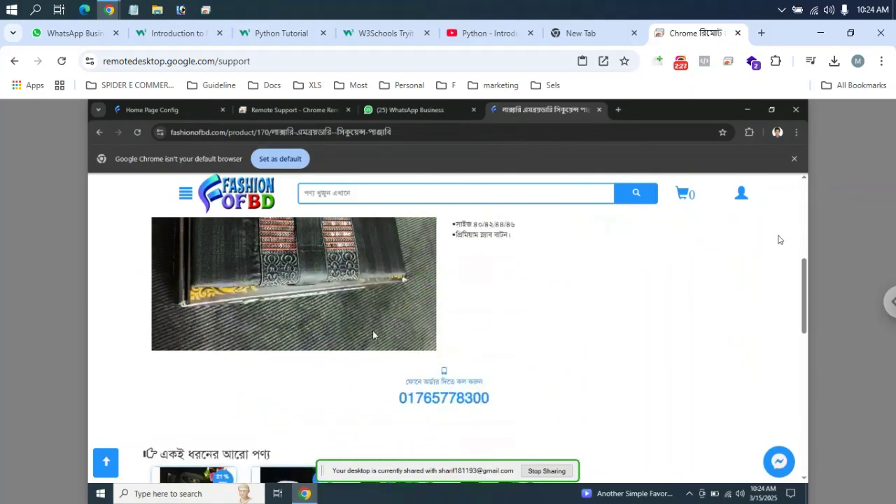
scroll(380, 337, down, 4)
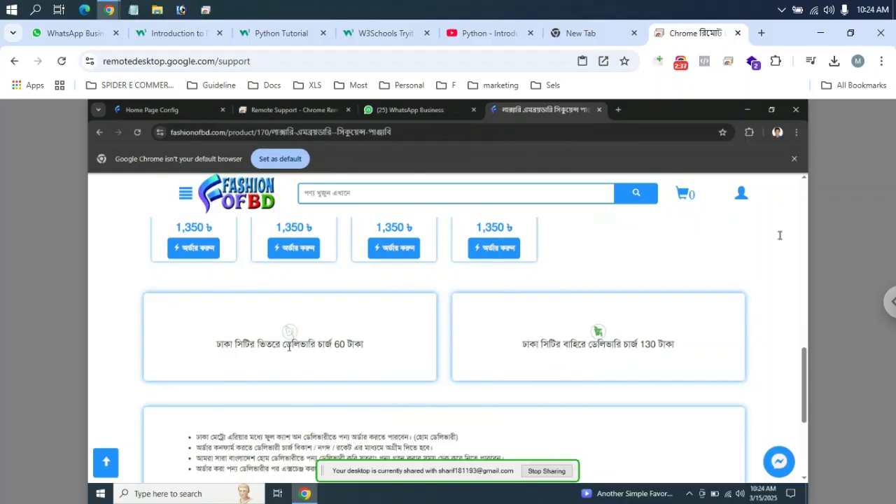
scroll(295, 338, up, 1)
scroll(296, 338, up, 4)
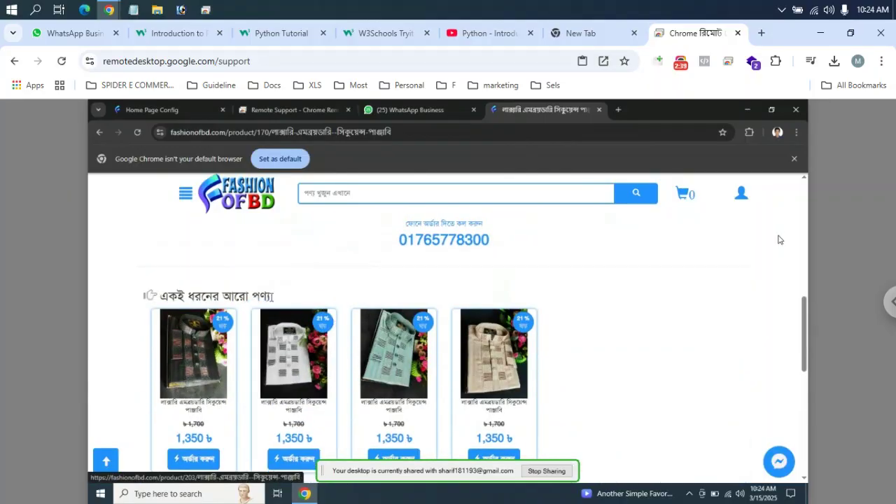
scroll(373, 355, down, 4)
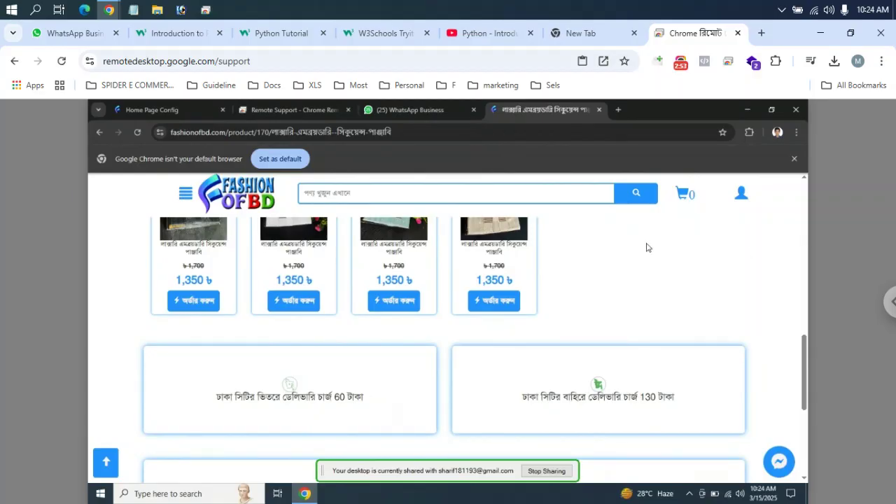
Step: Order the black luxury embroidery sequence panjabi in size Medium - 40 to reach the checkout page
scroll(444, 334, up, 10)
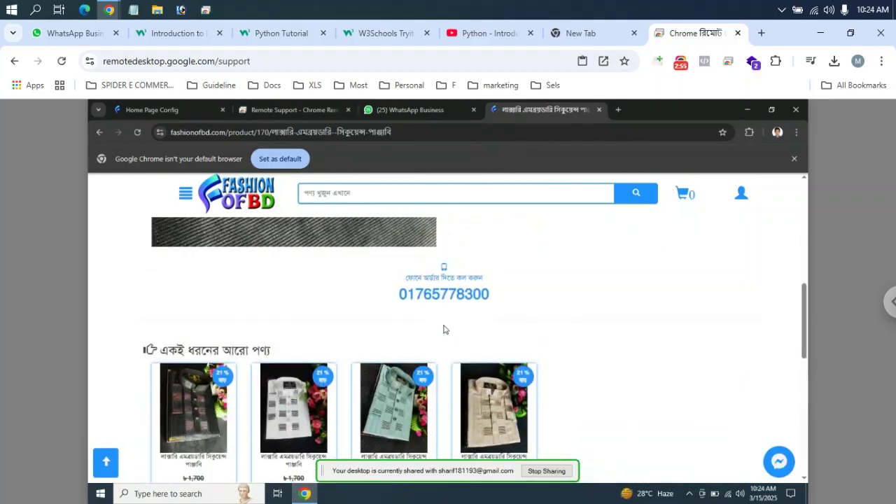
scroll(372, 316, up, 2)
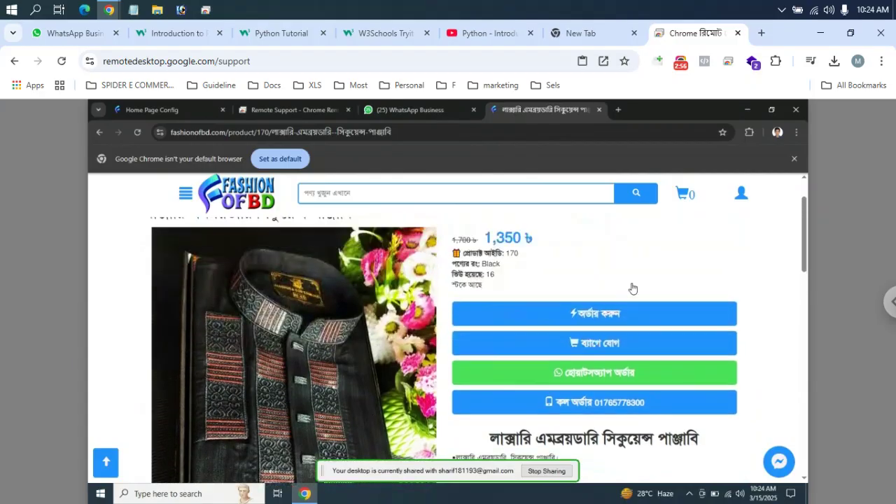
click(601, 316)
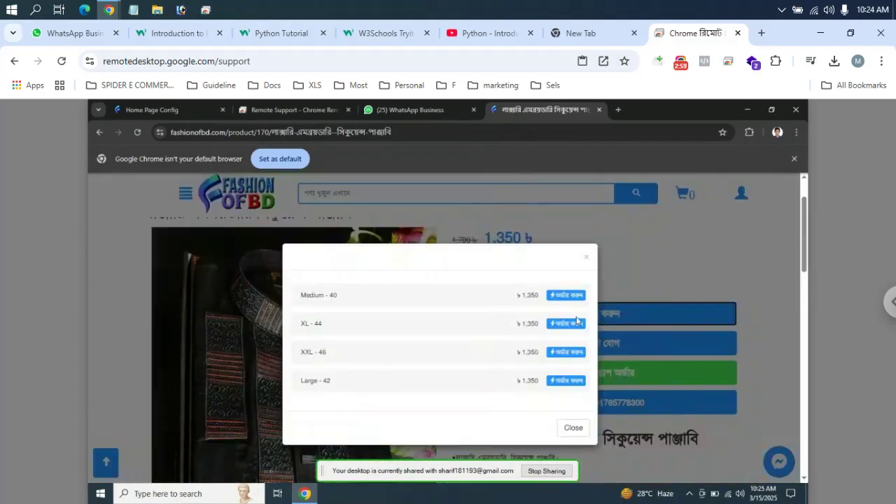
click(567, 297)
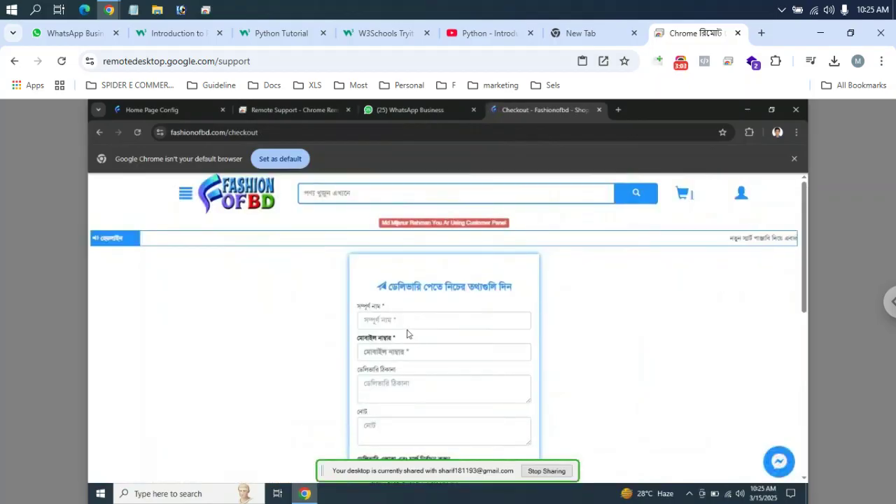
Step: Fill in the customer's full name from a saved suggestion on the checkout form, and review the delivery charge options and order summary
click(397, 327)
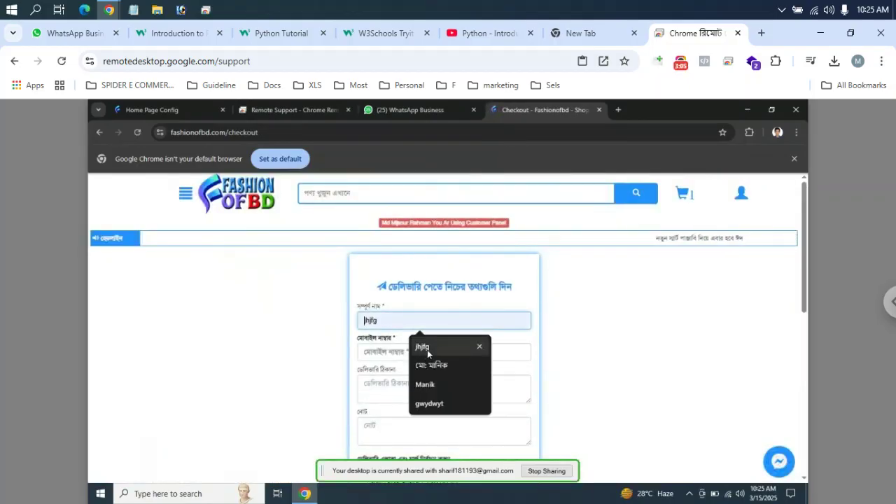
click(402, 353)
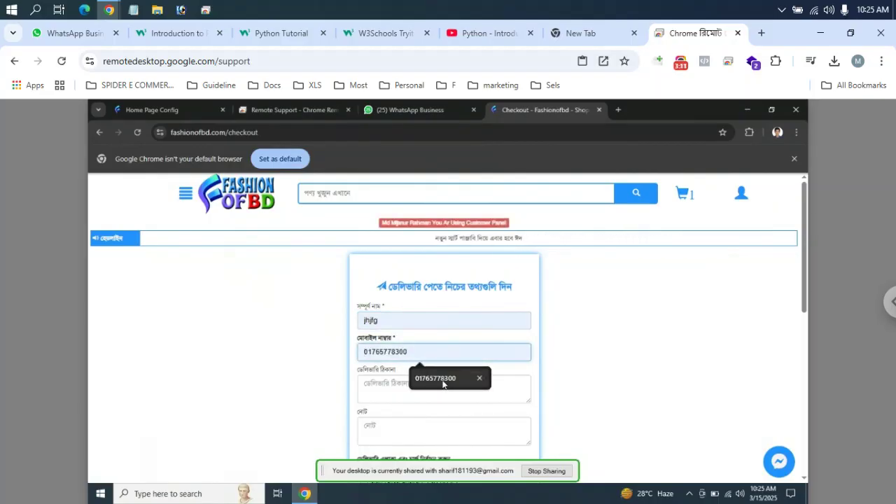
scroll(543, 382, down, 5)
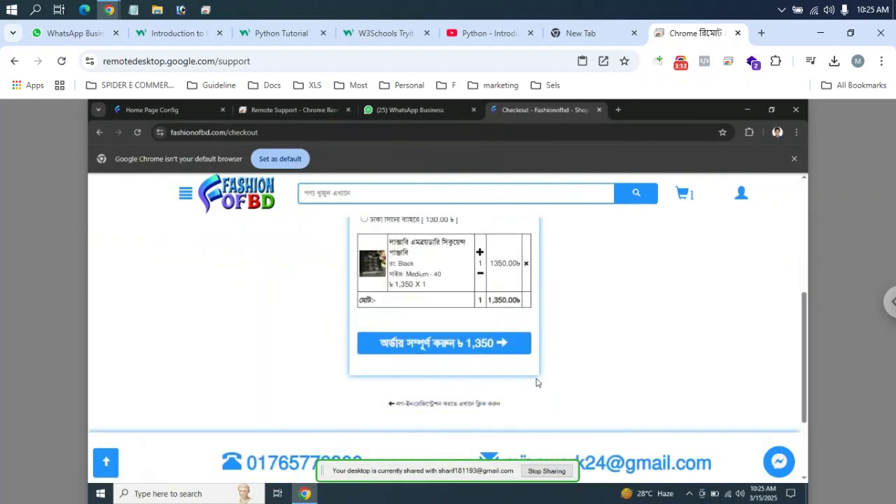
scroll(453, 327, up, 1)
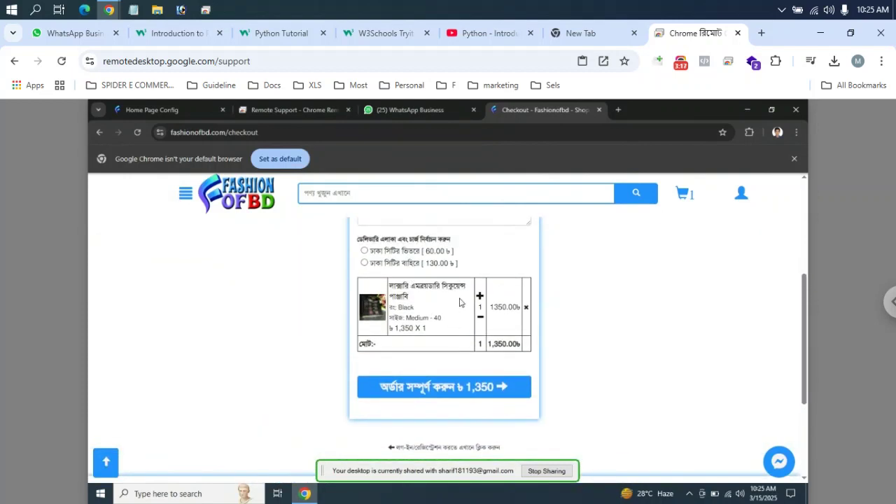
scroll(457, 309, up, 2)
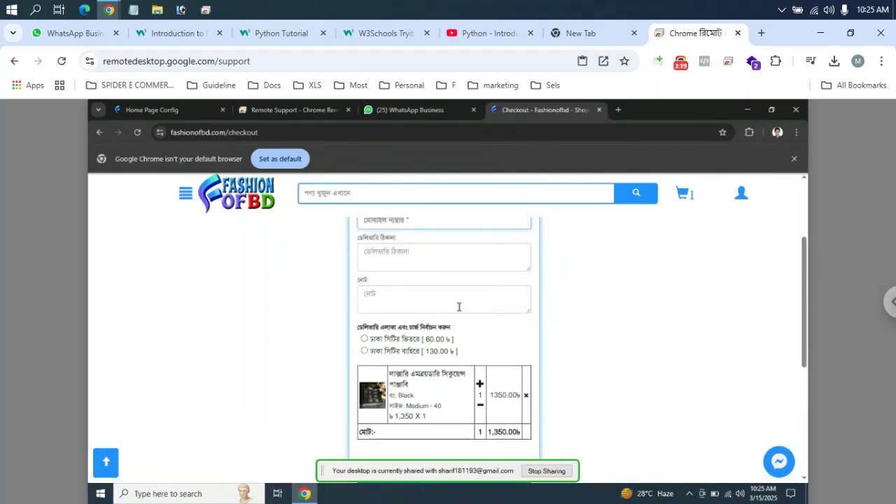
scroll(458, 307, up, 3)
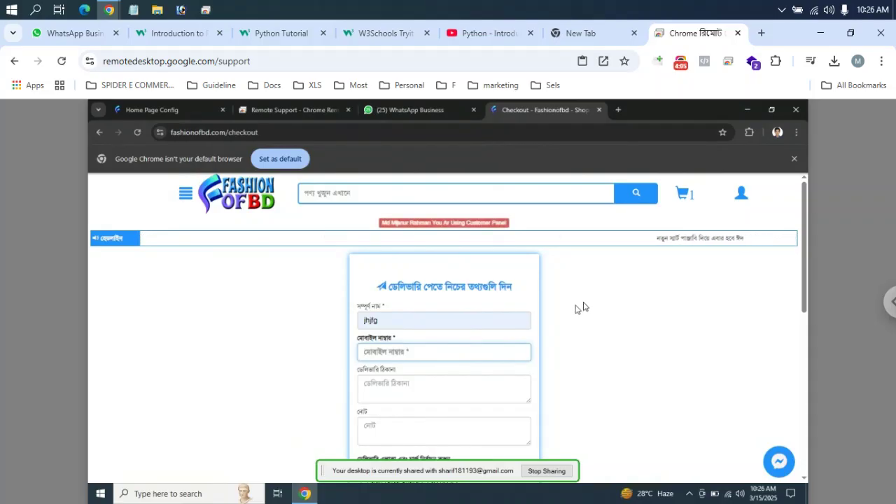
Step: Set the base product show limit for Special Product Categories to 18 in the Home Page Config and save it
click(165, 110)
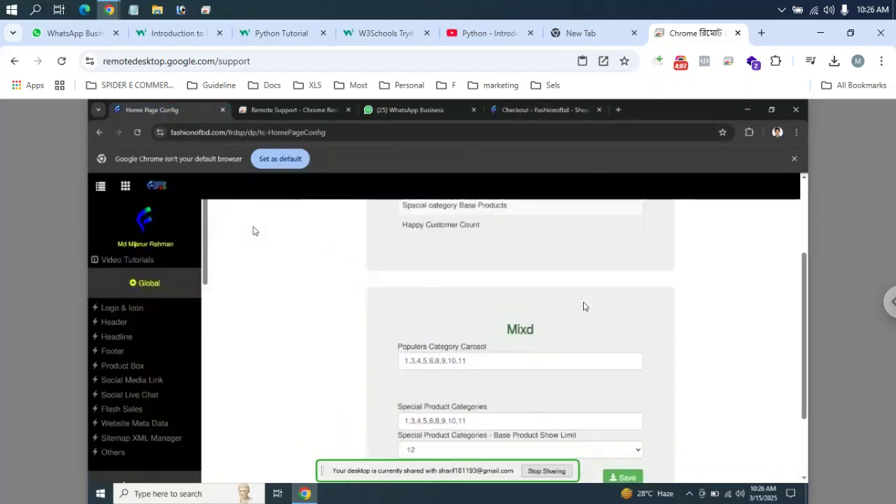
scroll(349, 355, down, 2)
click(458, 397)
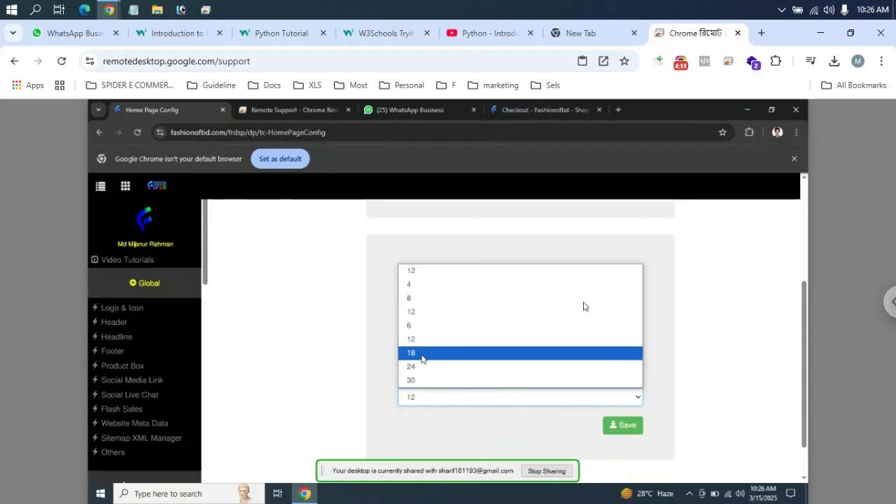
click(423, 354)
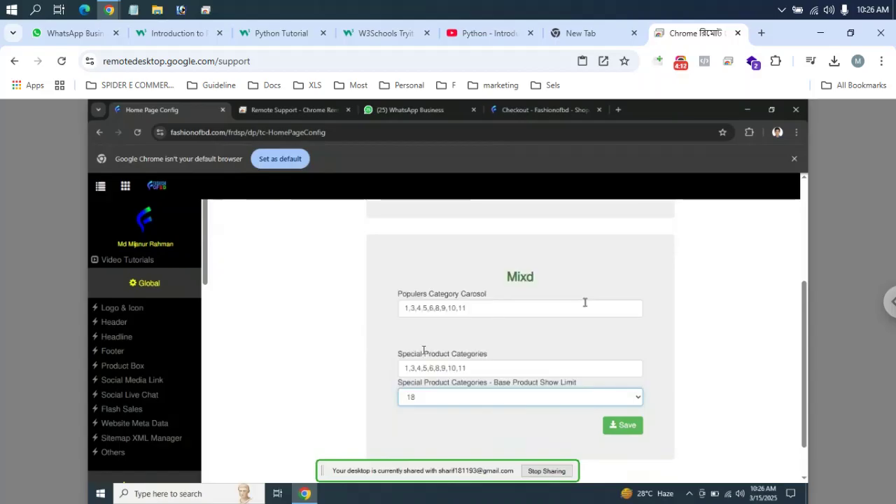
click(617, 427)
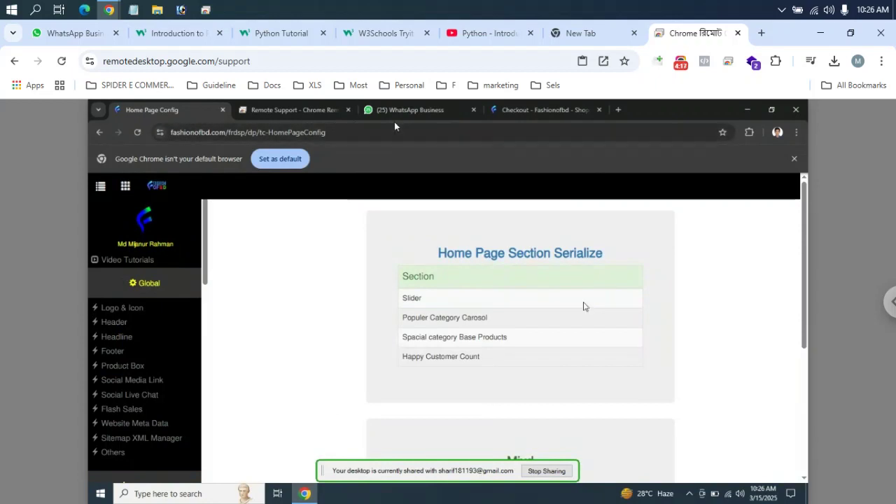
Step: Return to the storefront checkout, reload it, and go back to the Panjabi category page to look over its product rows
click(521, 112)
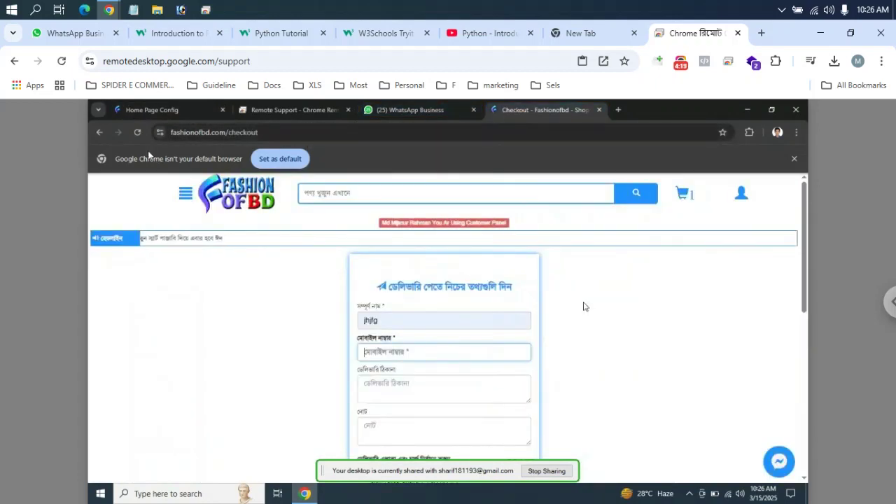
click(138, 133)
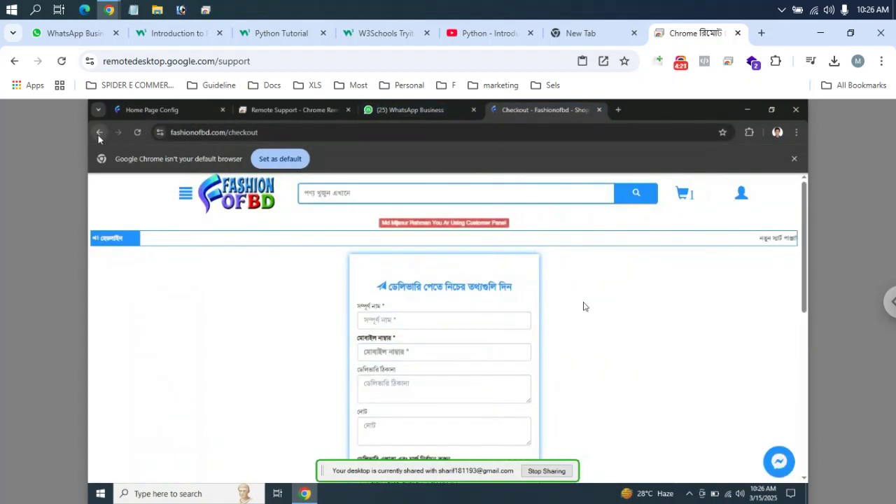
click(99, 133)
scroll(584, 305, down, 10)
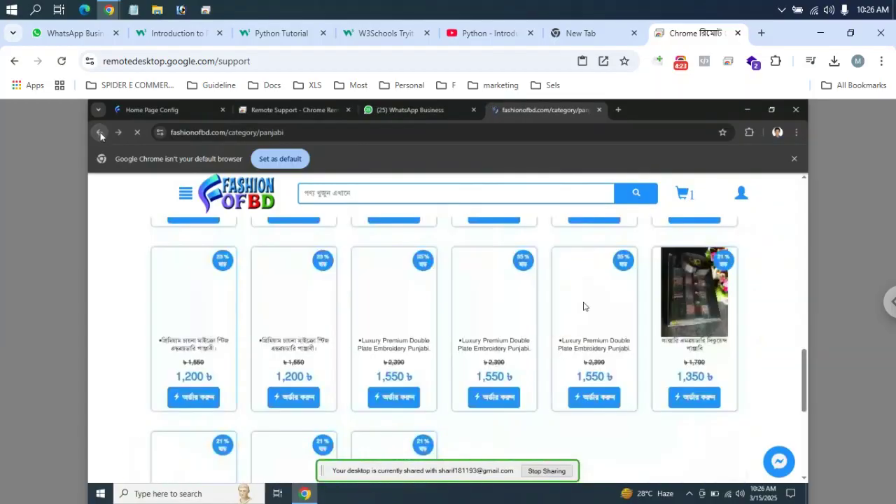
scroll(585, 306, up, 2)
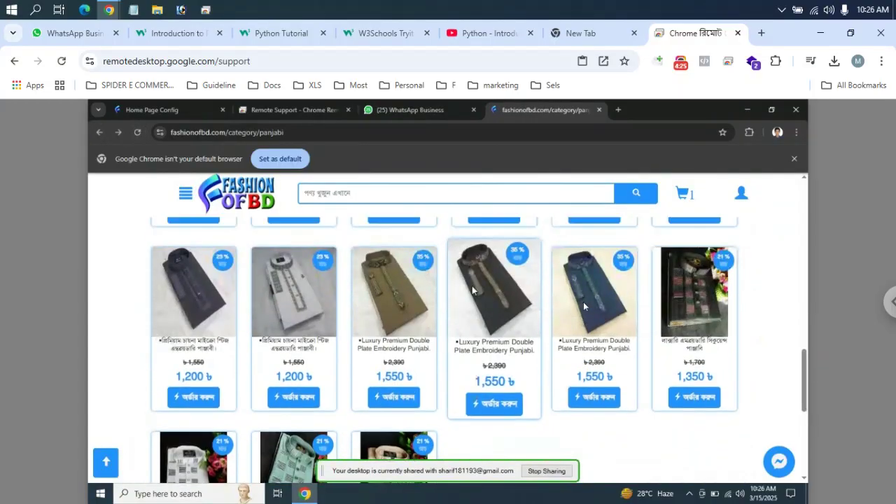
scroll(584, 306, down, 1)
scroll(468, 312, up, 2)
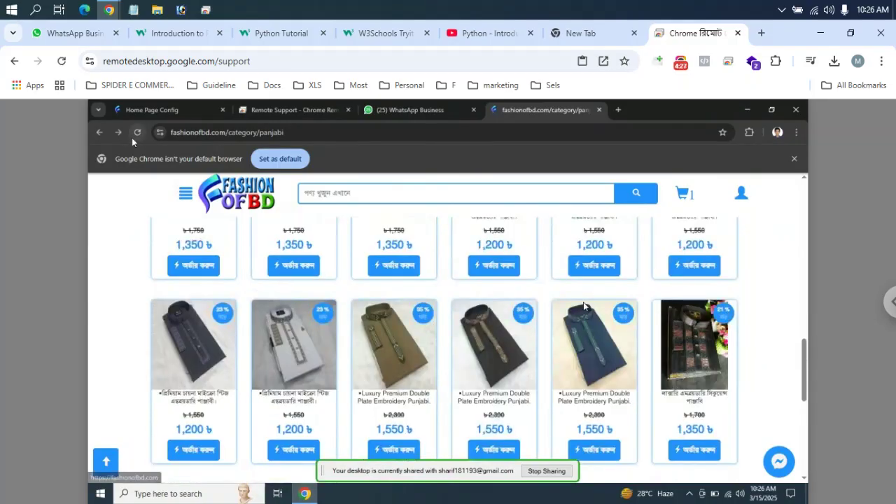
Step: Reload the Panjabi category page and look over its subcategories and products
click(136, 133)
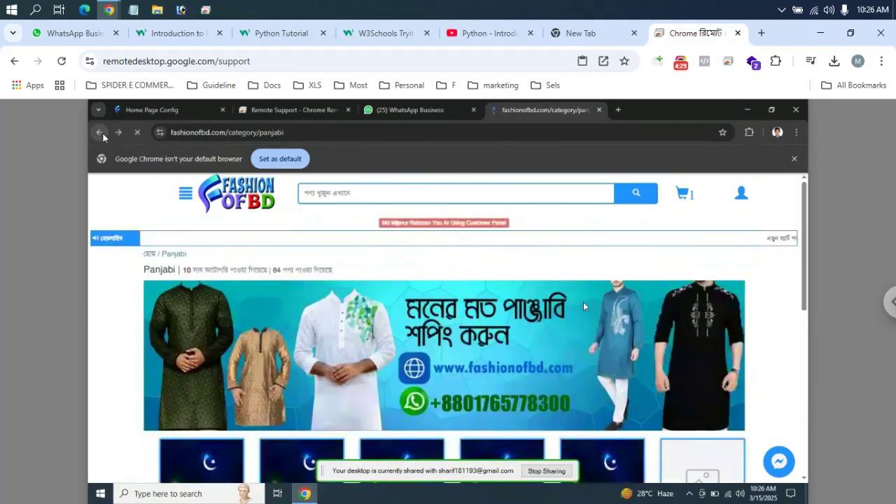
scroll(438, 315, down, 4)
scroll(585, 308, up, 10)
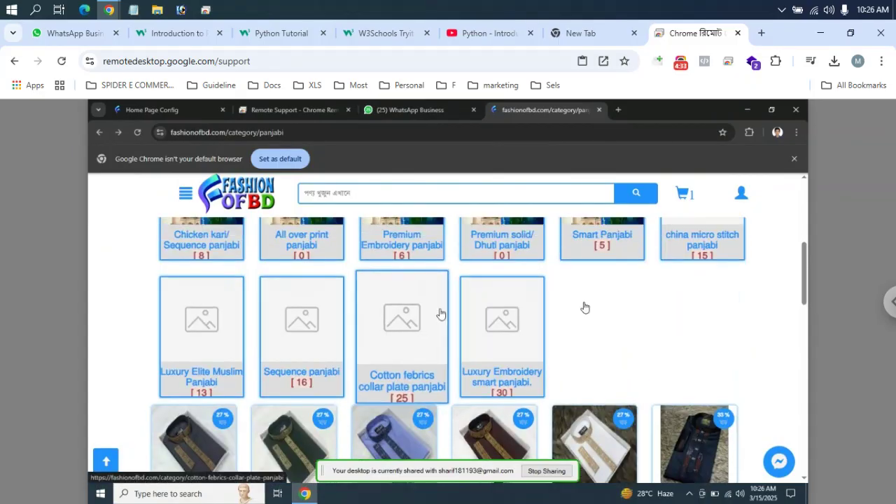
scroll(585, 307, up, 5)
Step: Go back to the storefront home page and check how many products the Panjabi section shows
click(100, 133)
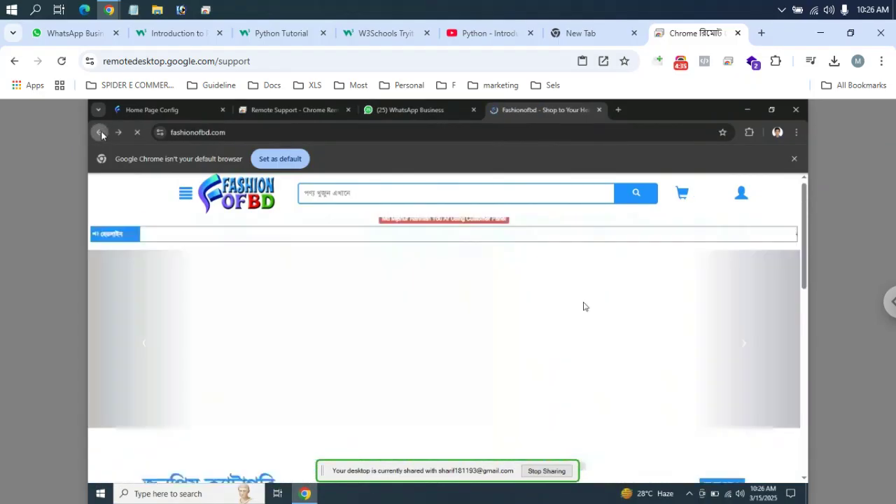
scroll(585, 307, down, 8)
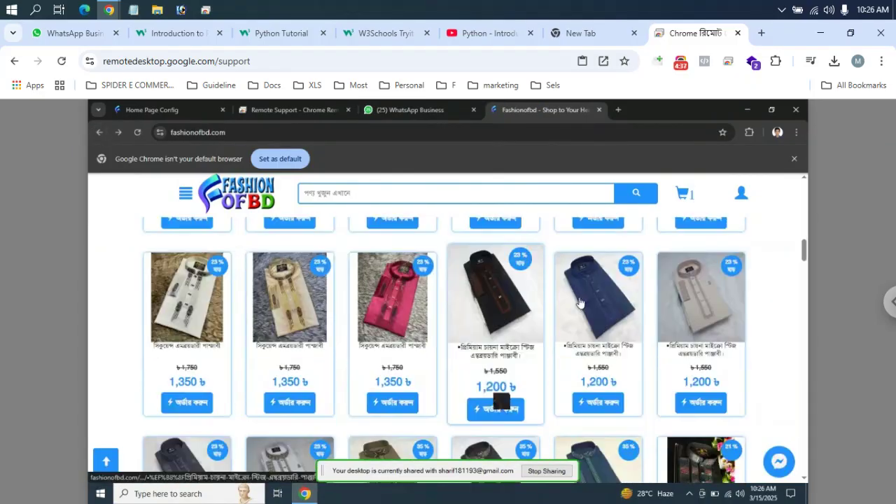
scroll(564, 280, up, 2)
scroll(564, 280, up, 6)
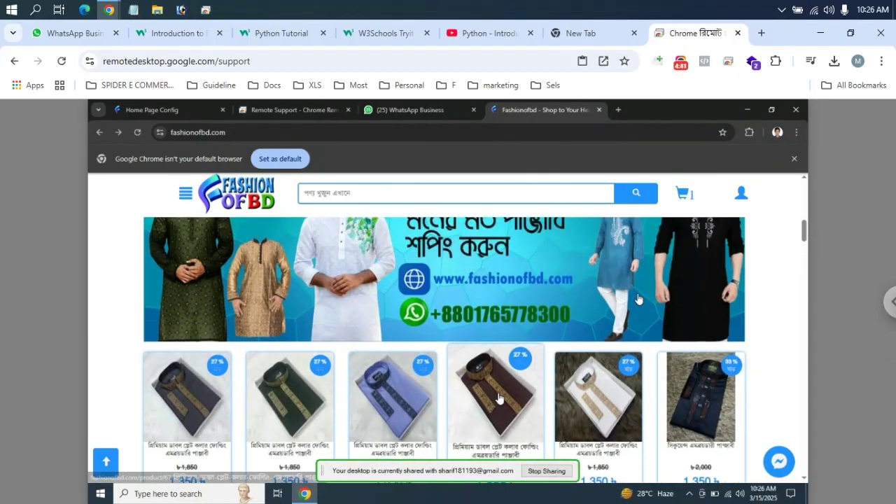
scroll(636, 300, down, 5)
scroll(637, 298, down, 1)
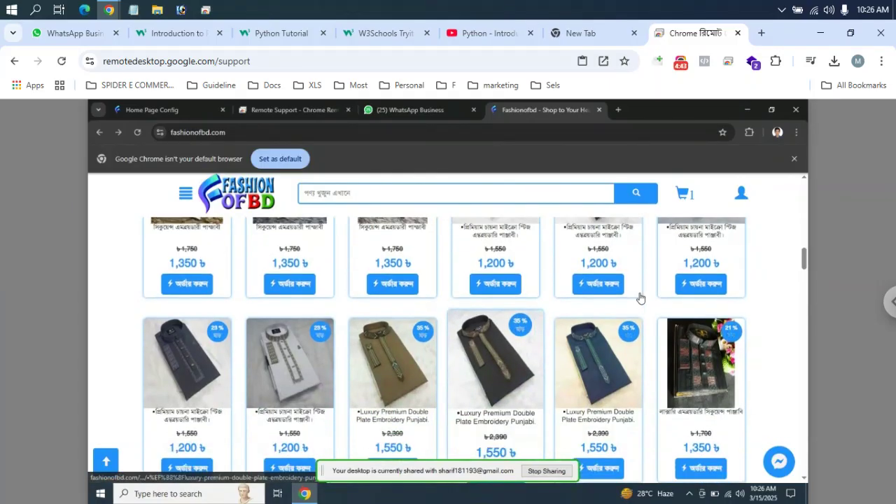